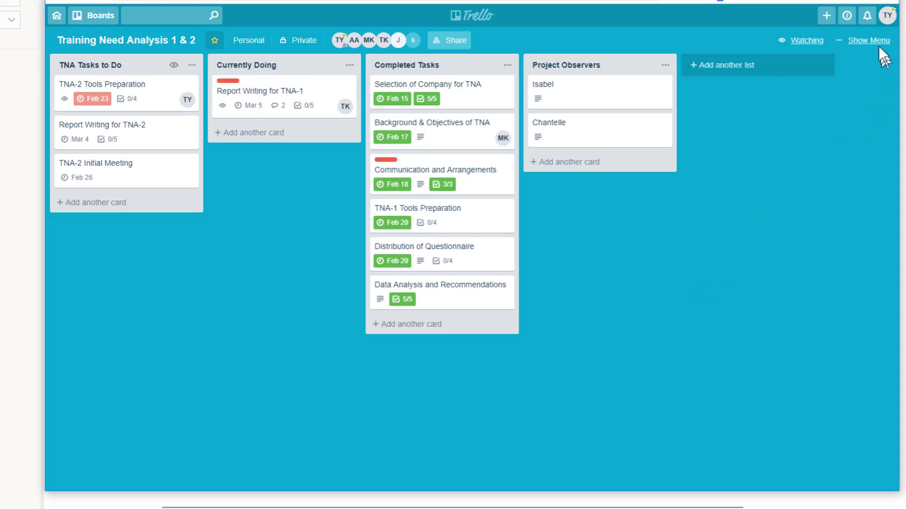
Step: Open the Report Writing for TNA-1 card and post the comment 'Hello'
{"action": "left_click", "coordinate": [867, 18]}
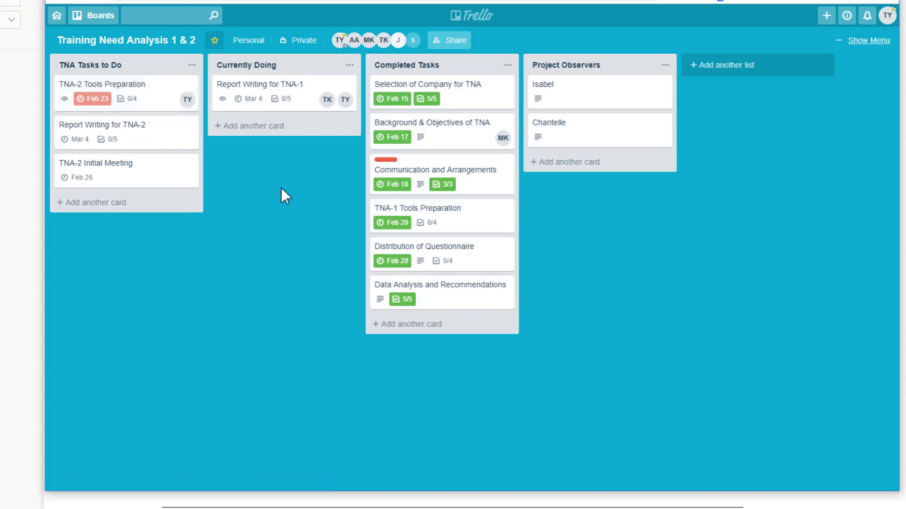
{"action": "left_click", "coordinate": [315, 91]}
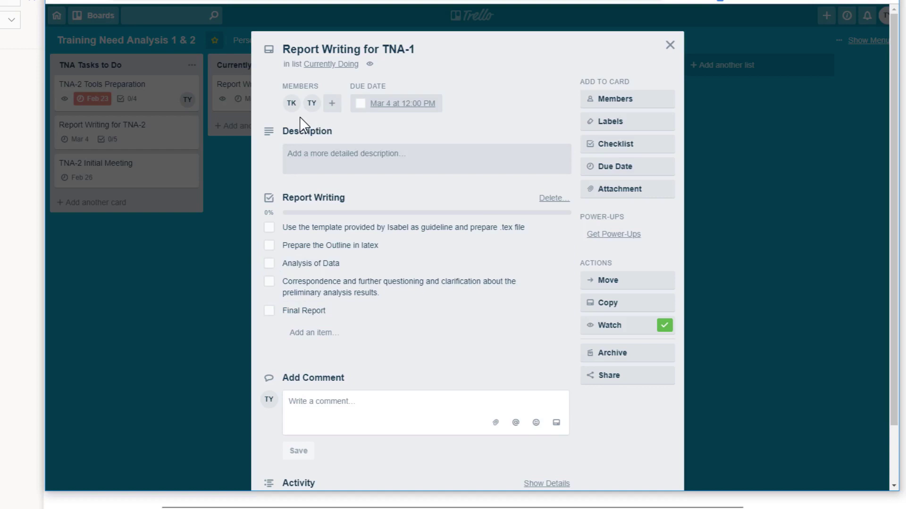
{"action": "left_click", "coordinate": [355, 405]}
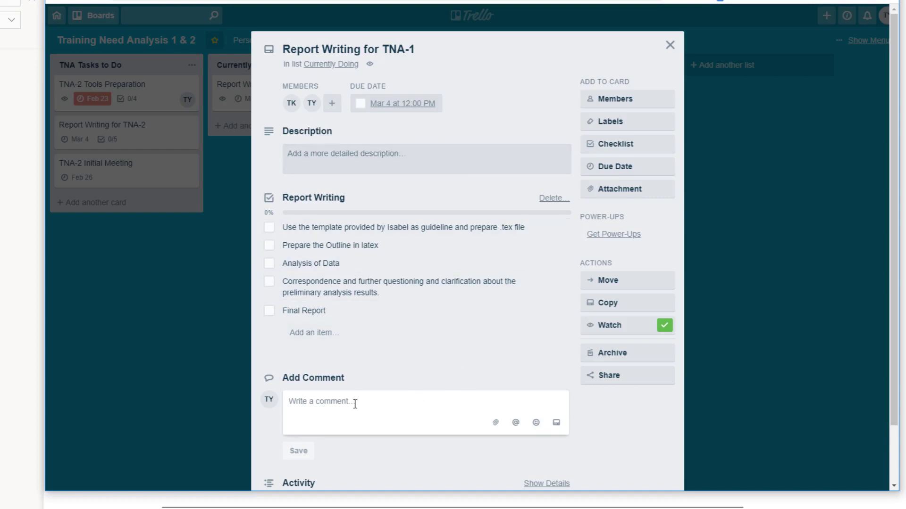
{"action": "type", "text": "Hello"}
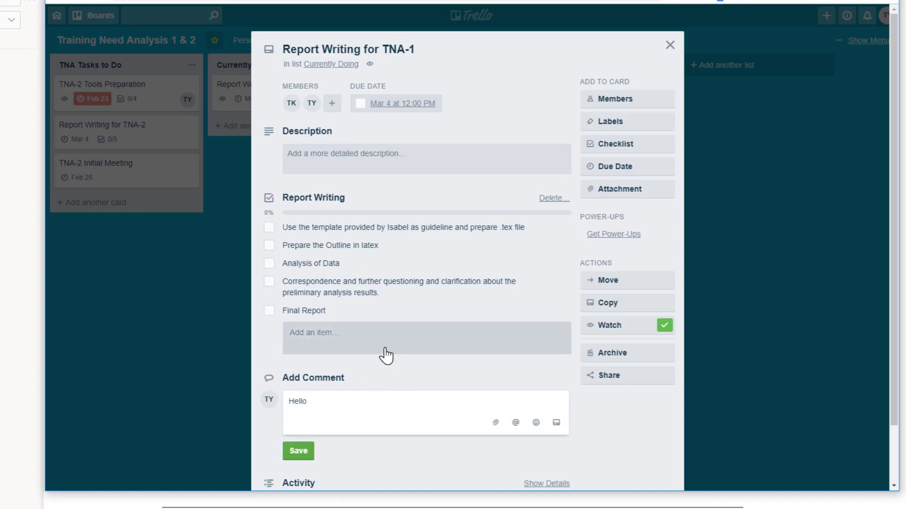
{"action": "left_click", "coordinate": [298, 451]}
{"action": "scroll", "coordinate": [398, 362], "scroll_direction": "down", "scroll_amount": 2}
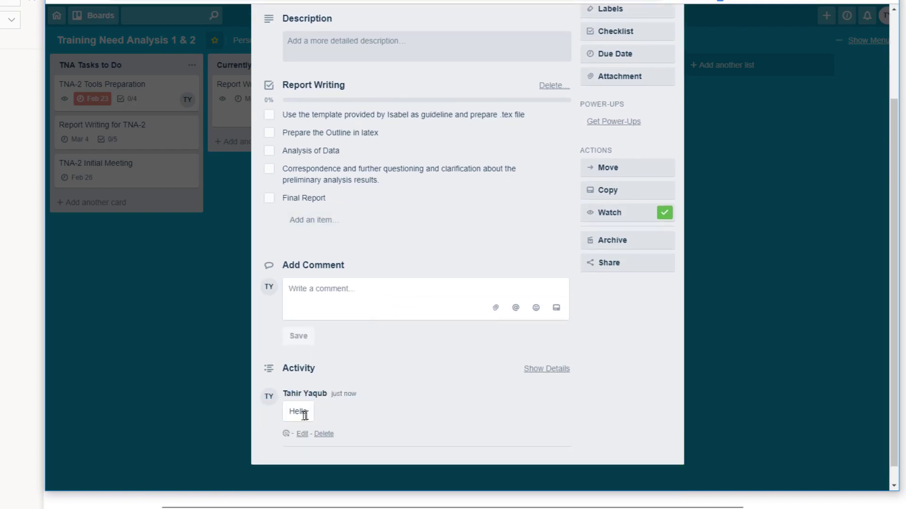
{"action": "scroll", "coordinate": [406, 339], "scroll_direction": "up", "scroll_amount": 3}
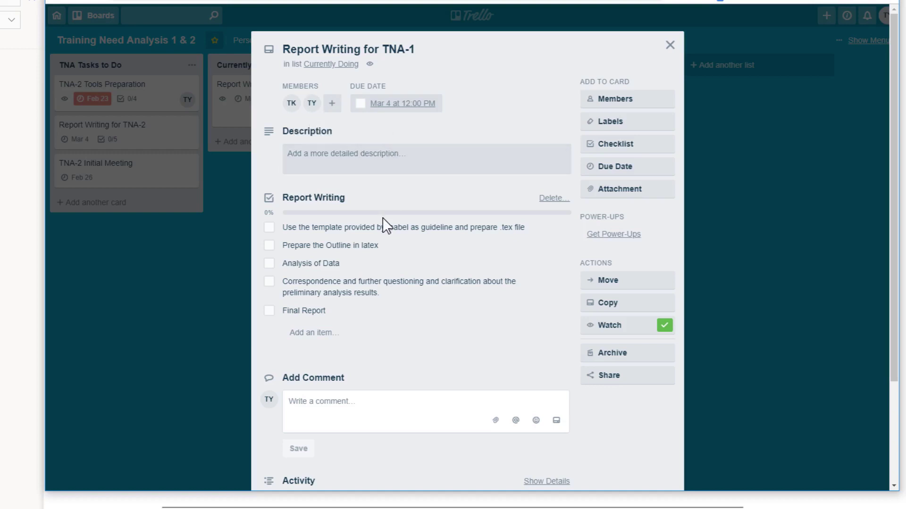
{"action": "scroll", "coordinate": [386, 226], "scroll_direction": "down", "scroll_amount": 1}
{"action": "scroll", "coordinate": [385, 227], "scroll_direction": "down", "scroll_amount": 2}
{"action": "scroll", "coordinate": [422, 189], "scroll_direction": "up", "scroll_amount": 3}
Step: Move the card's due date from March 4 to March 5
{"action": "scroll", "coordinate": [423, 190], "scroll_direction": "down", "scroll_amount": 1}
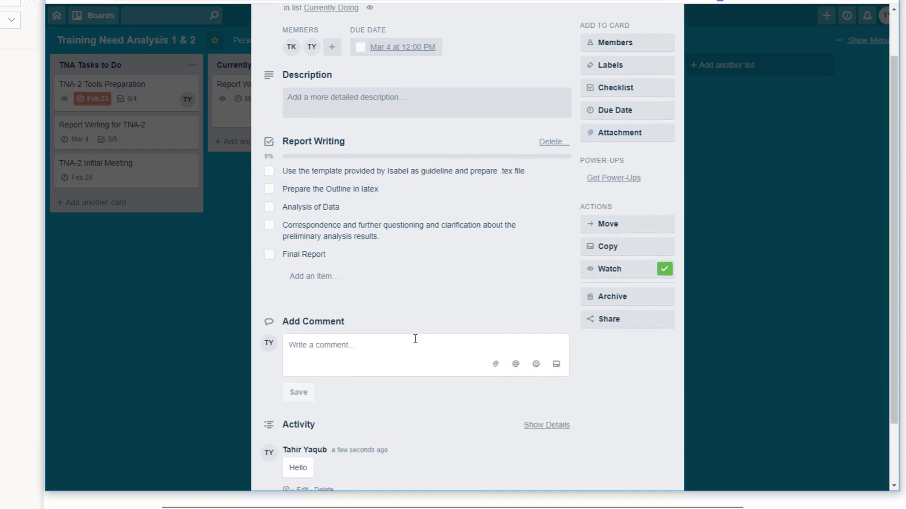
{"action": "scroll", "coordinate": [528, 245], "scroll_direction": "up", "scroll_amount": 1}
{"action": "left_click", "coordinate": [606, 169]}
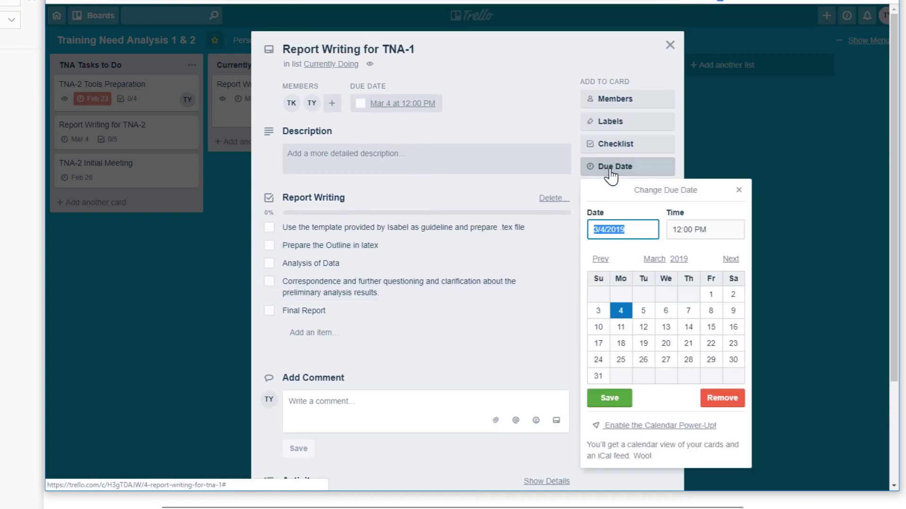
{"action": "left_click", "coordinate": [643, 312]}
{"action": "left_click", "coordinate": [610, 398]}
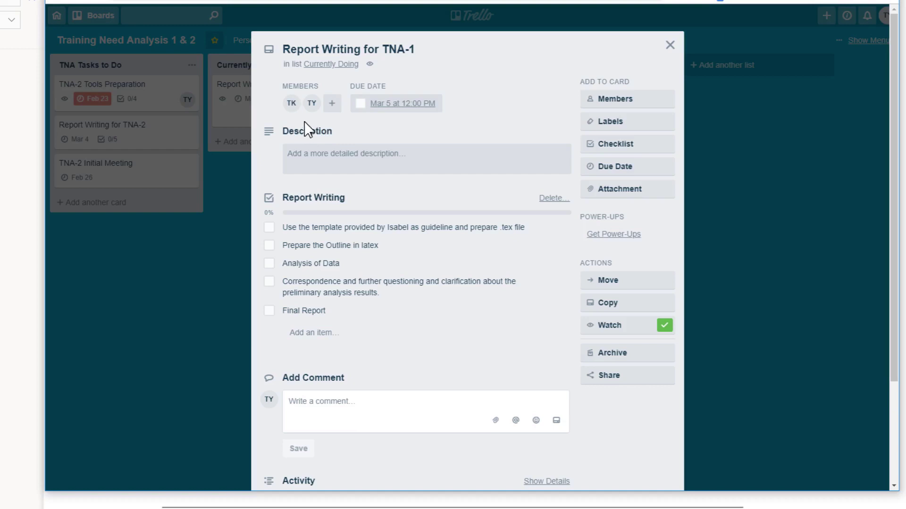
{"action": "left_click", "coordinate": [296, 404]}
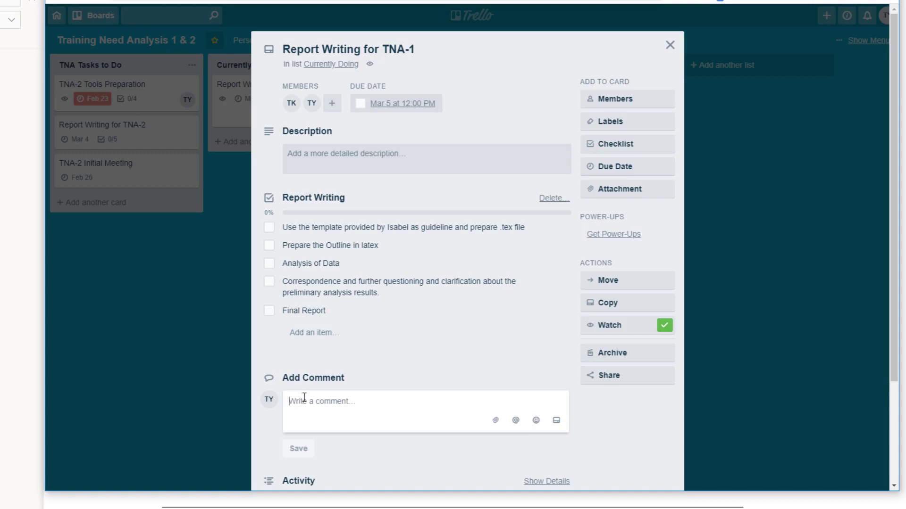
{"action": "type", "text": "@"}
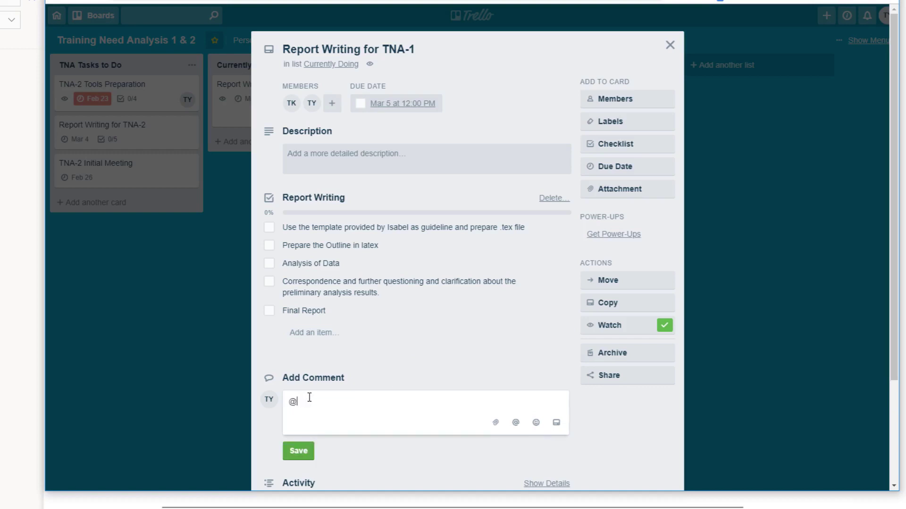
{"action": "type", "text": "j"}
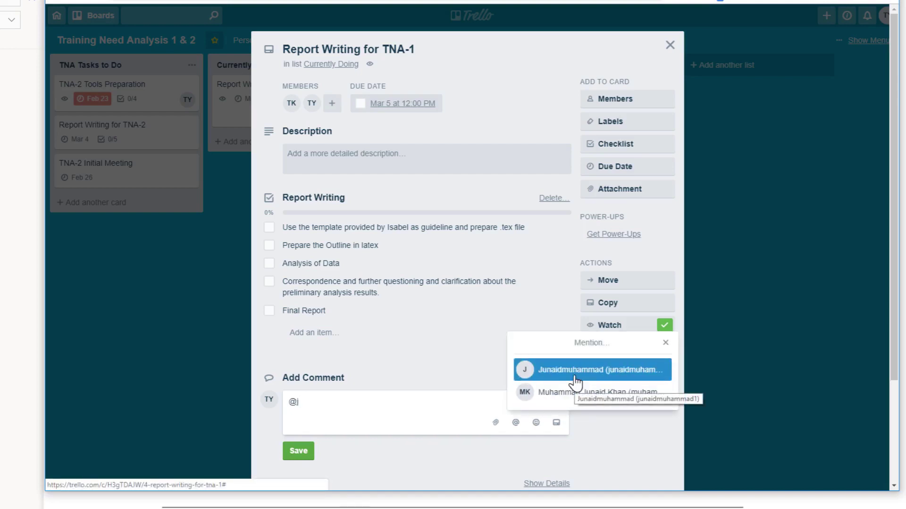
{"action": "left_click", "coordinate": [575, 378]}
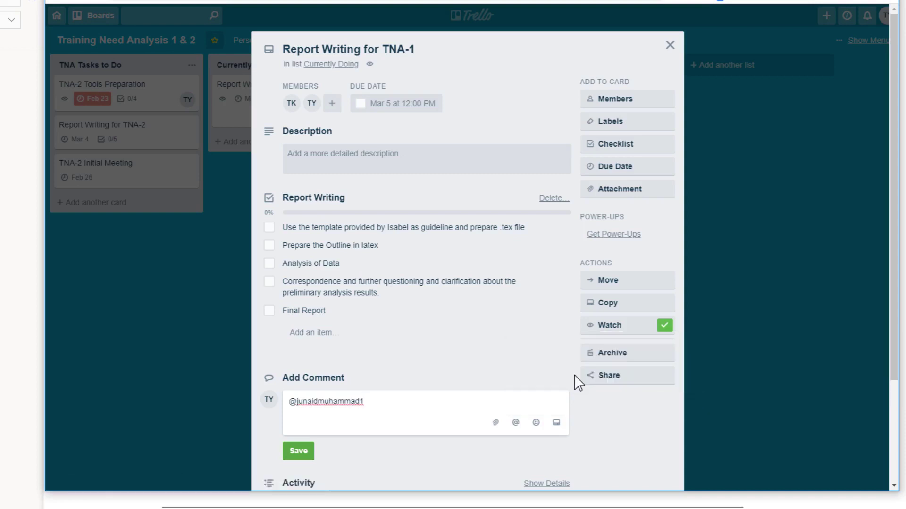
{"action": "type", "text": "he"}
{"action": "type", "text": "llo"}
{"action": "left_click", "coordinate": [300, 452]}
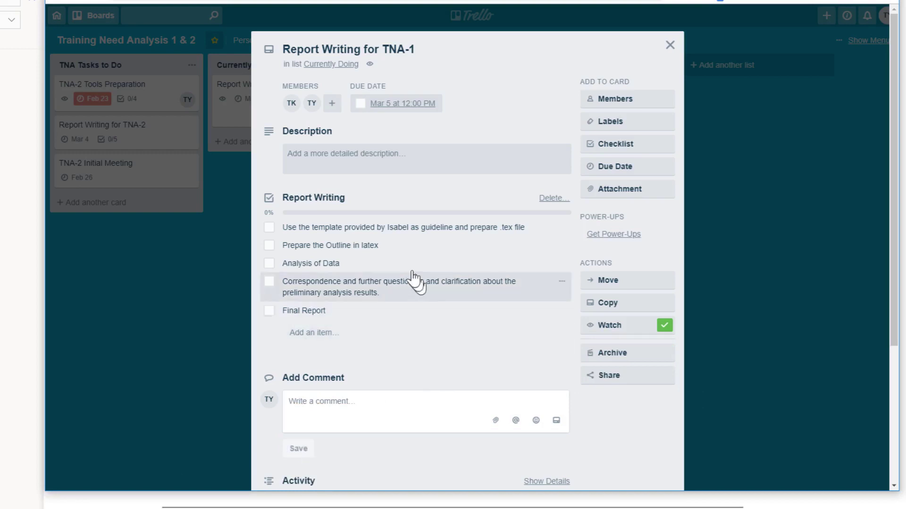
{"action": "scroll", "coordinate": [474, 283], "scroll_direction": "down", "scroll_amount": 3}
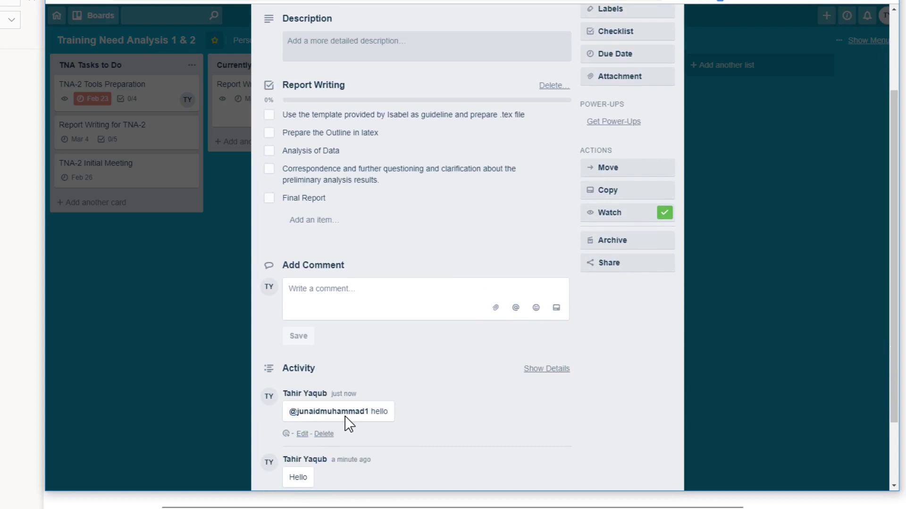
{"action": "scroll", "coordinate": [423, 255], "scroll_direction": "up", "scroll_amount": 3}
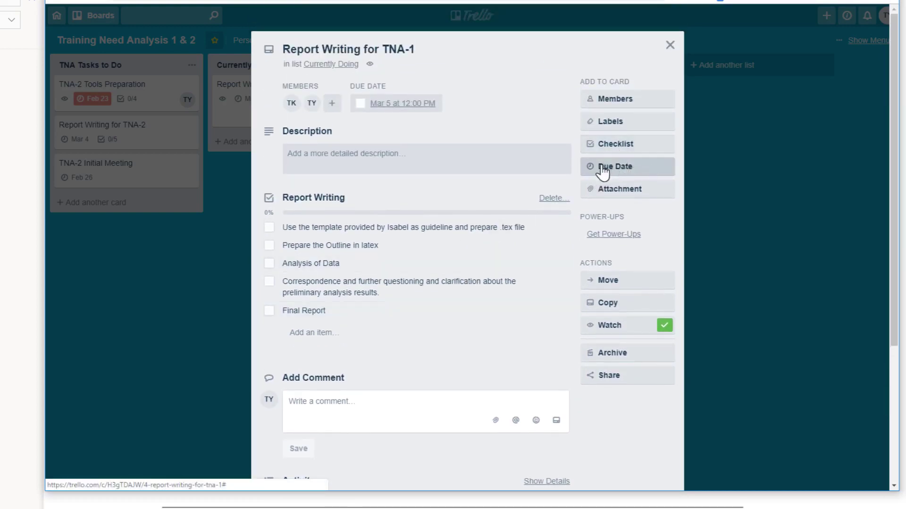
Step: Add the red label to the Report Writing for TNA-1 card
{"action": "left_click", "coordinate": [623, 126]}
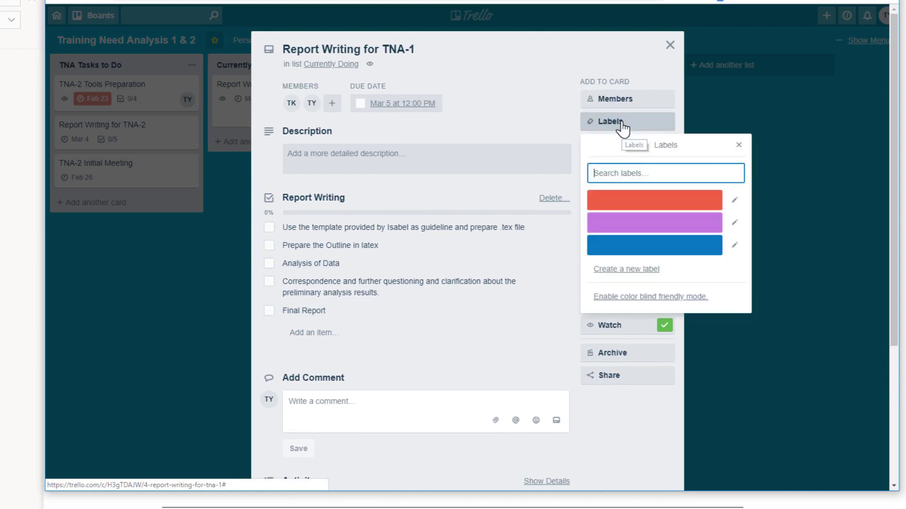
{"action": "left_click", "coordinate": [652, 208]}
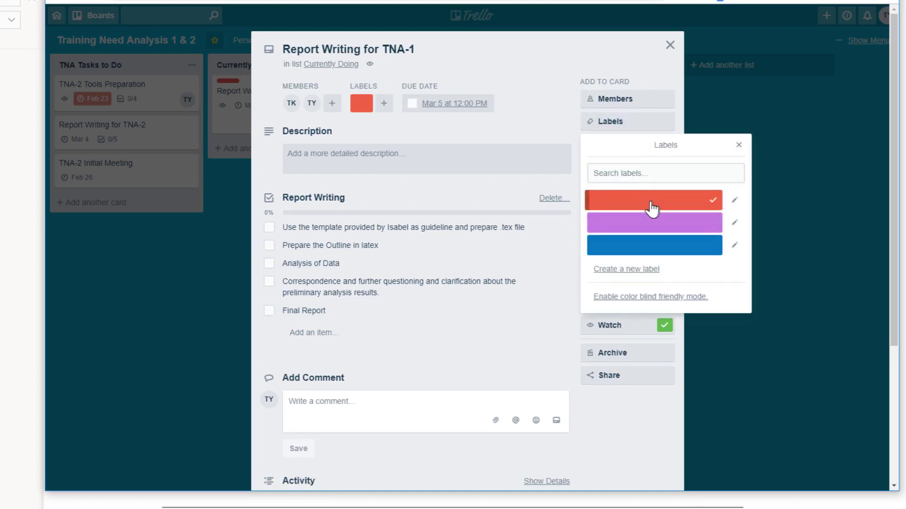
{"action": "left_click", "coordinate": [739, 145]}
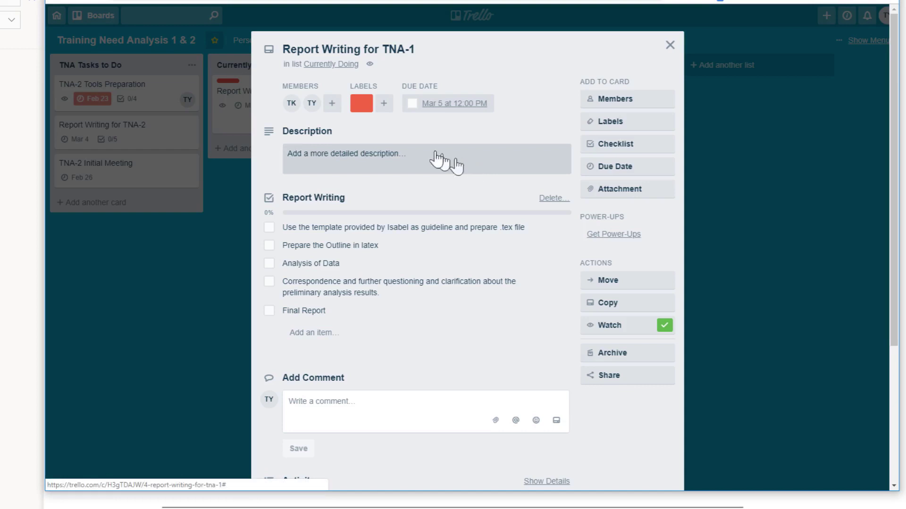
Step: Remove member TY from the card, watch it again, and close the card
{"action": "left_click", "coordinate": [312, 104]}
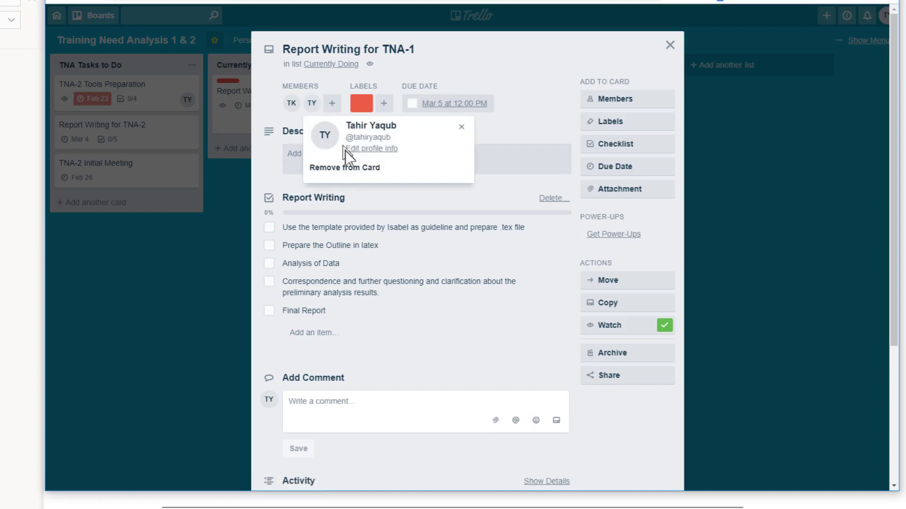
{"action": "left_click", "coordinate": [353, 169]}
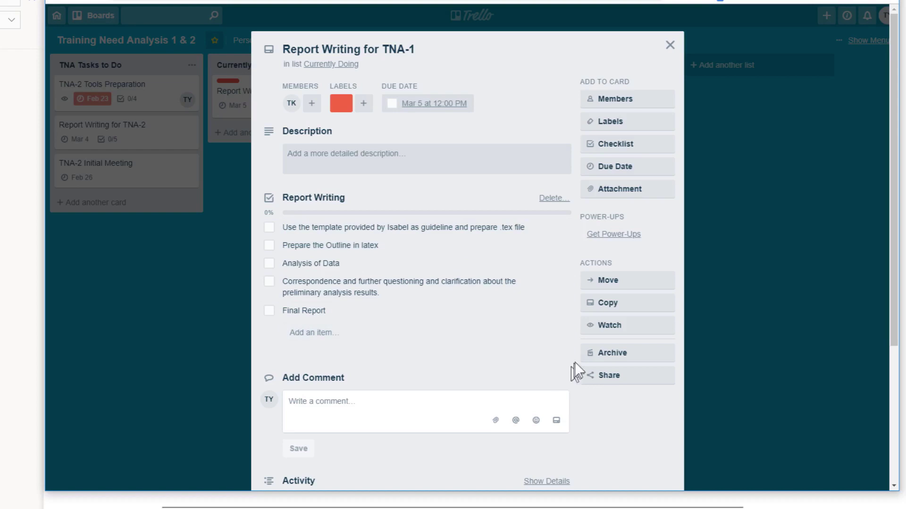
{"action": "left_click", "coordinate": [616, 334]}
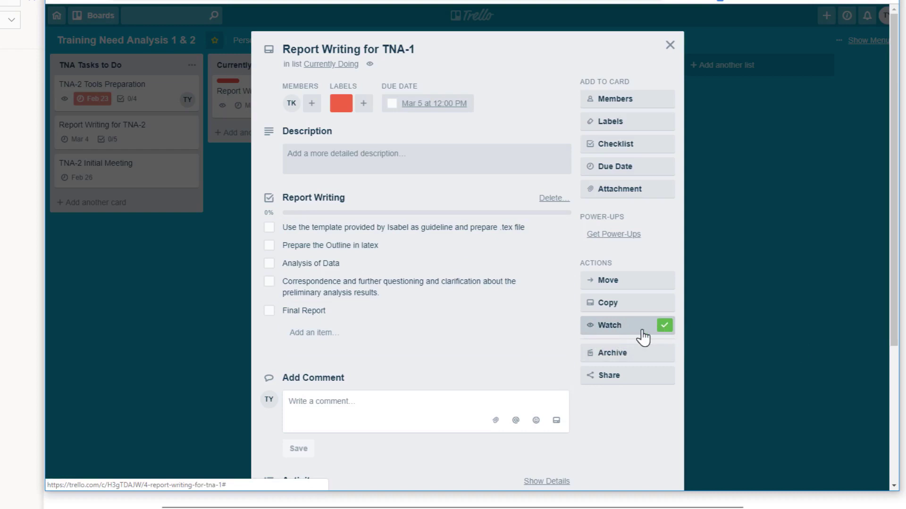
{"action": "left_click", "coordinate": [670, 45]}
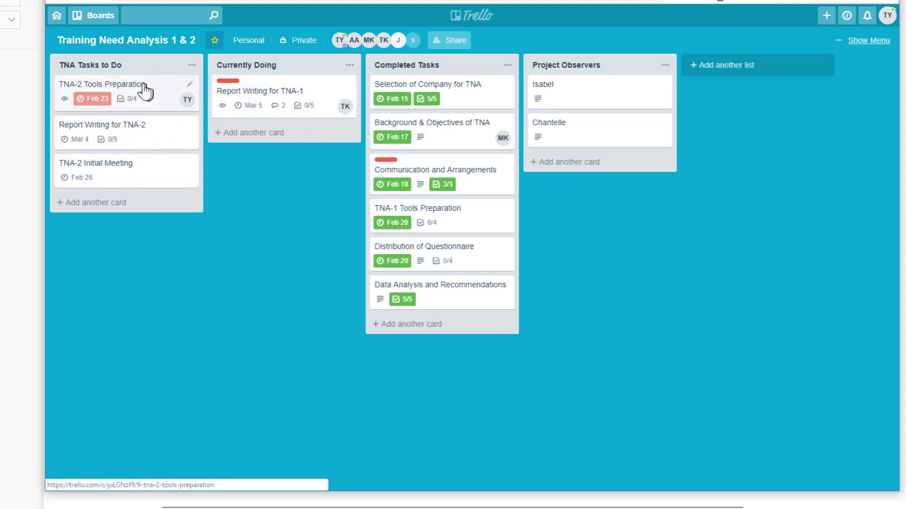
Step: Watch the TNA Tasks to Do list
{"action": "mouse_move", "coordinate": [123, 92]}
{"action": "left_click", "coordinate": [193, 66]}
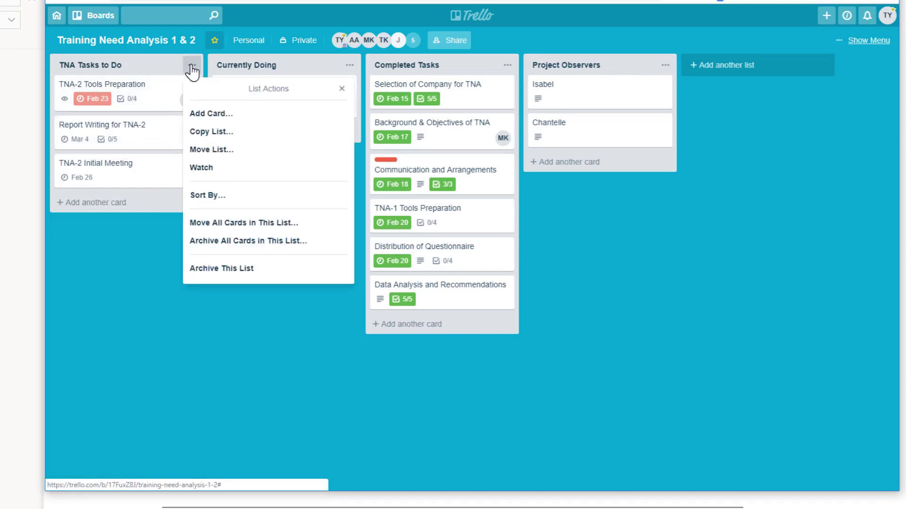
{"action": "left_click", "coordinate": [194, 171]}
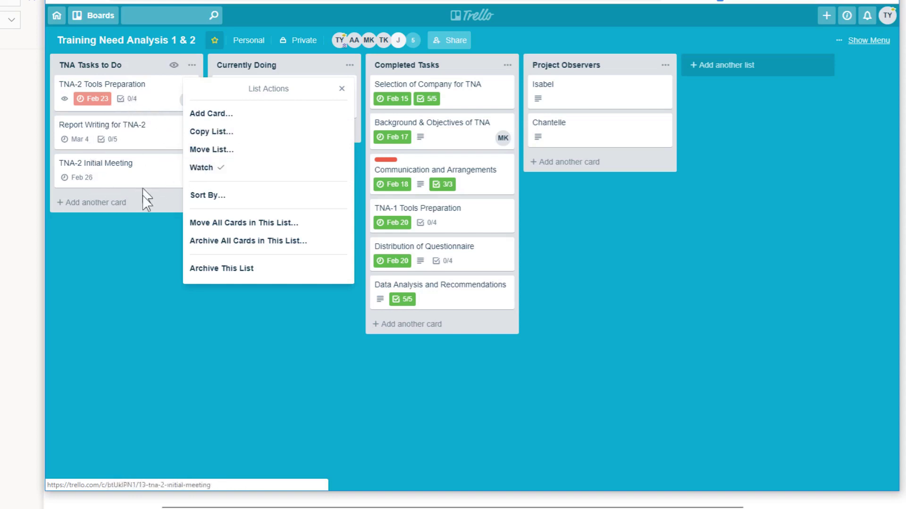
{"action": "left_click", "coordinate": [146, 251]}
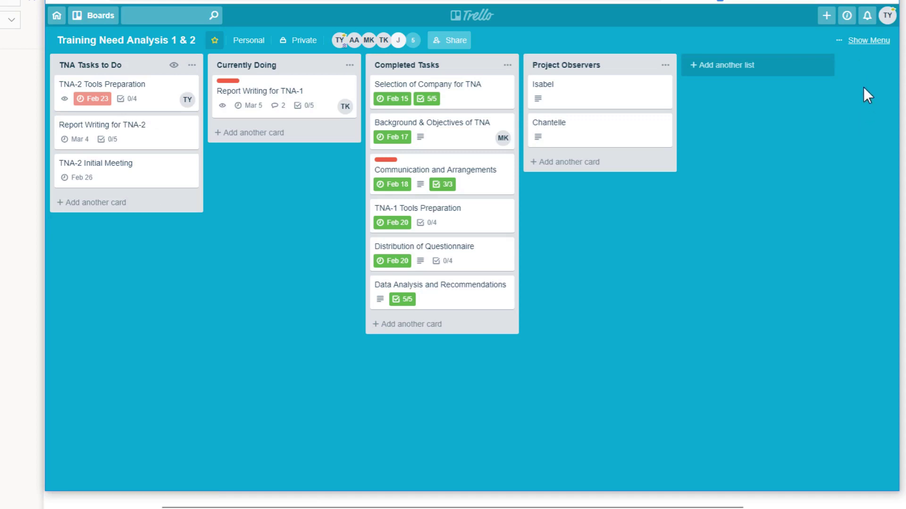
Step: Watch the whole Training Need Analysis 1 & 2 board from the board menu
{"action": "left_click", "coordinate": [869, 41]}
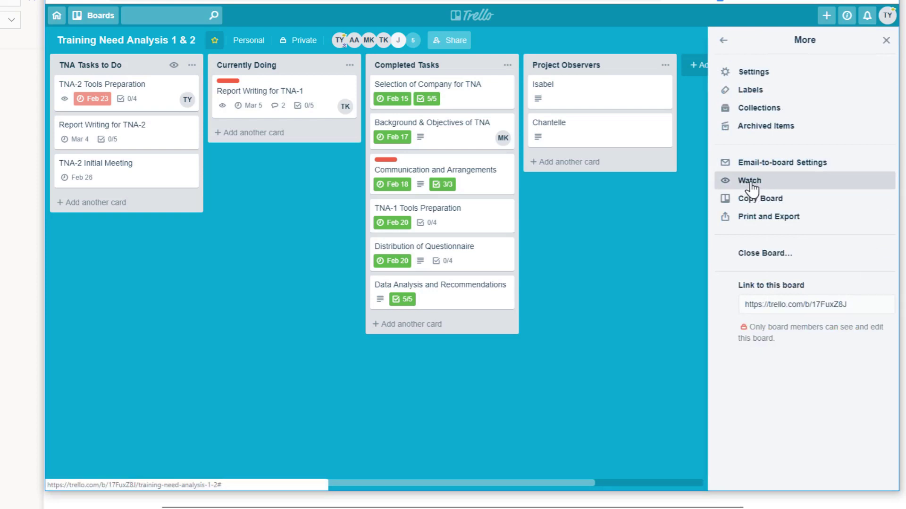
{"action": "left_click", "coordinate": [723, 41]}
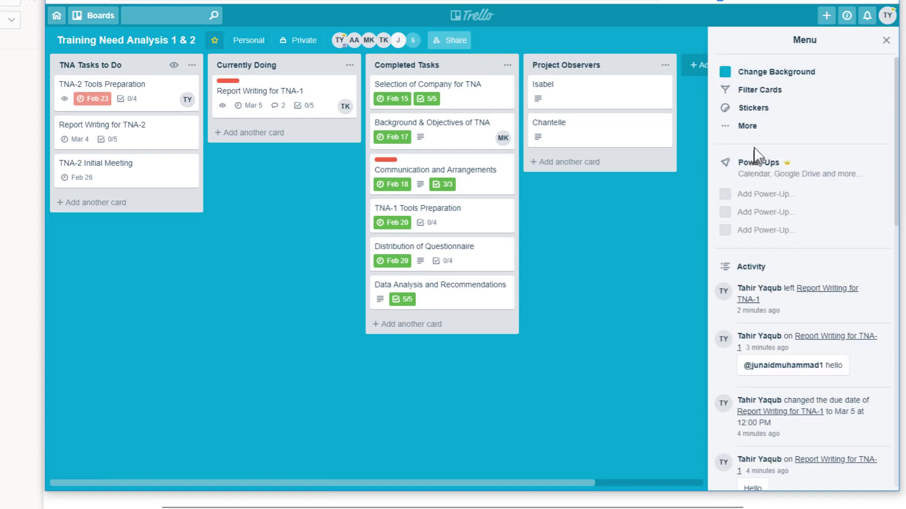
{"action": "left_click", "coordinate": [751, 126]}
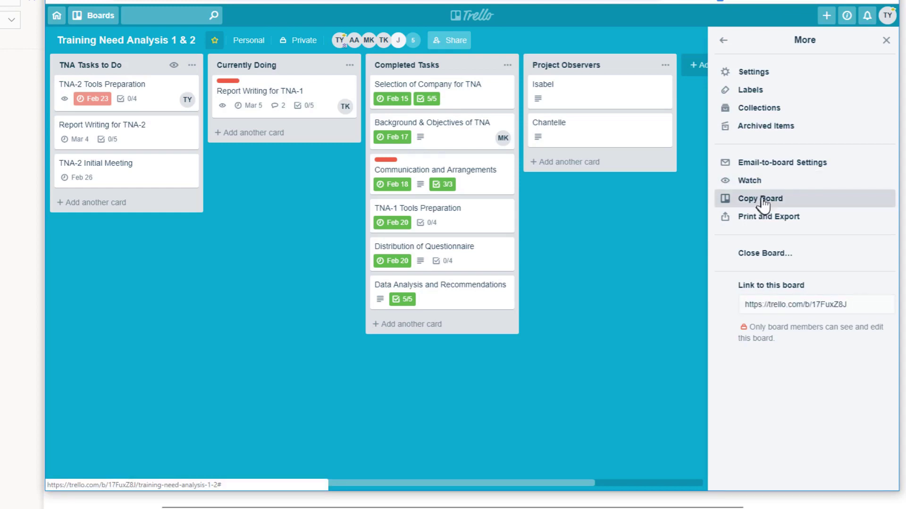
{"action": "left_click", "coordinate": [766, 183]}
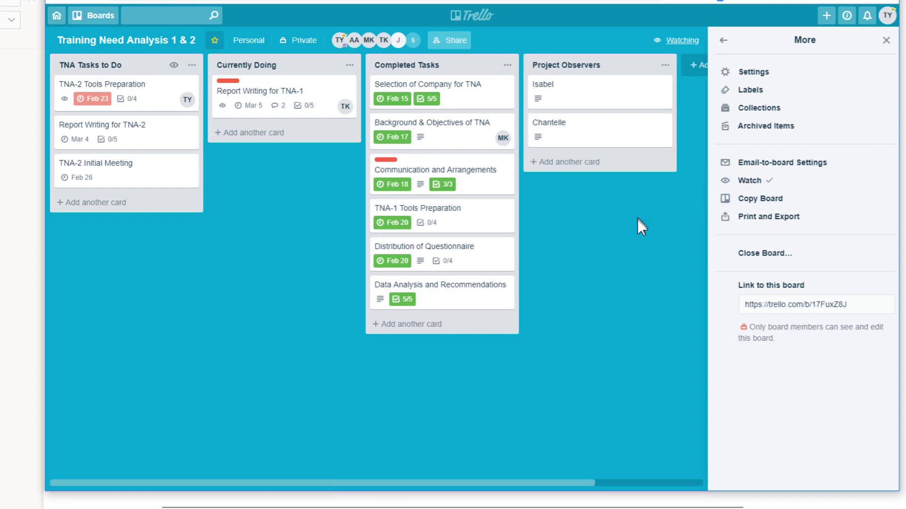
{"action": "key", "text": "Escape"}
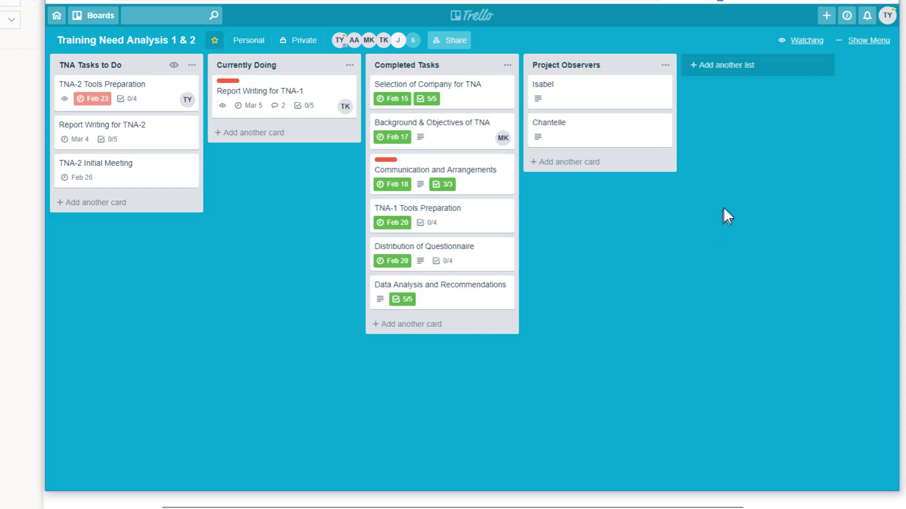
Step: Set notification email frequency to Never, confirm it, and close the notifications
{"action": "left_click", "coordinate": [867, 19]}
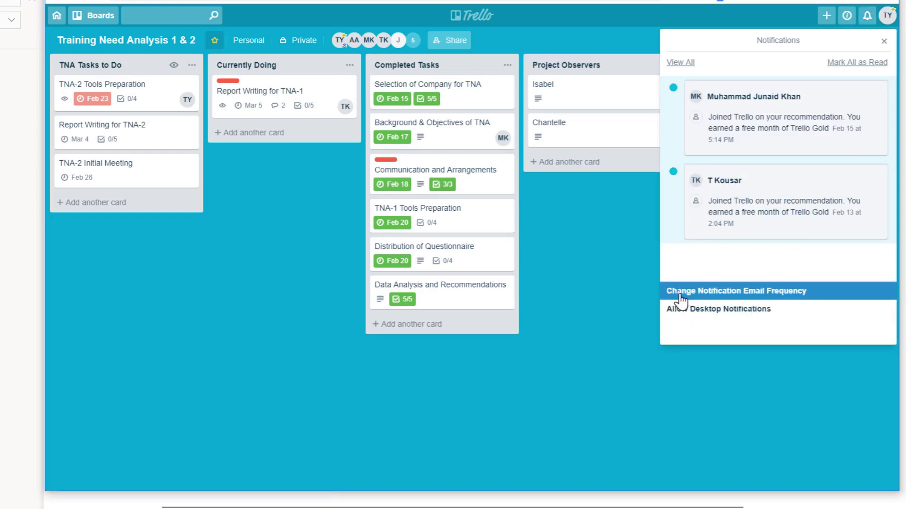
{"action": "left_click", "coordinate": [779, 300]}
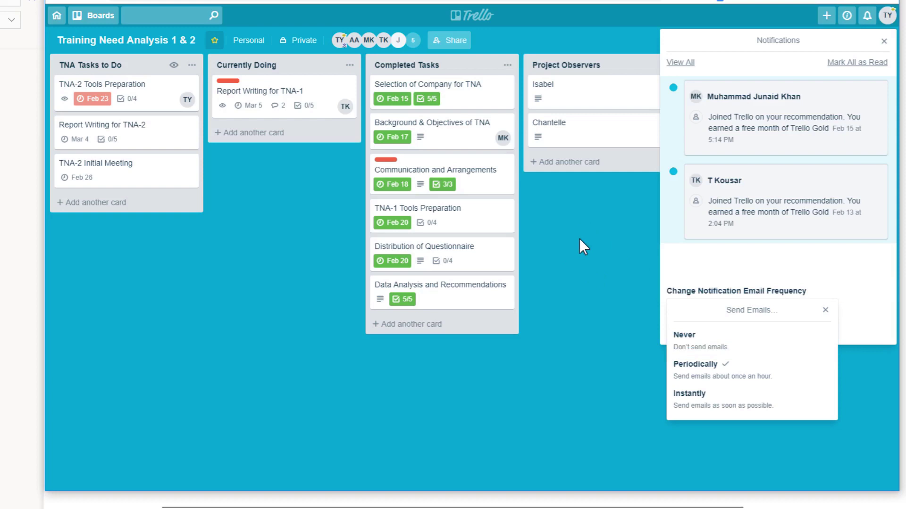
{"action": "left_click", "coordinate": [699, 344]}
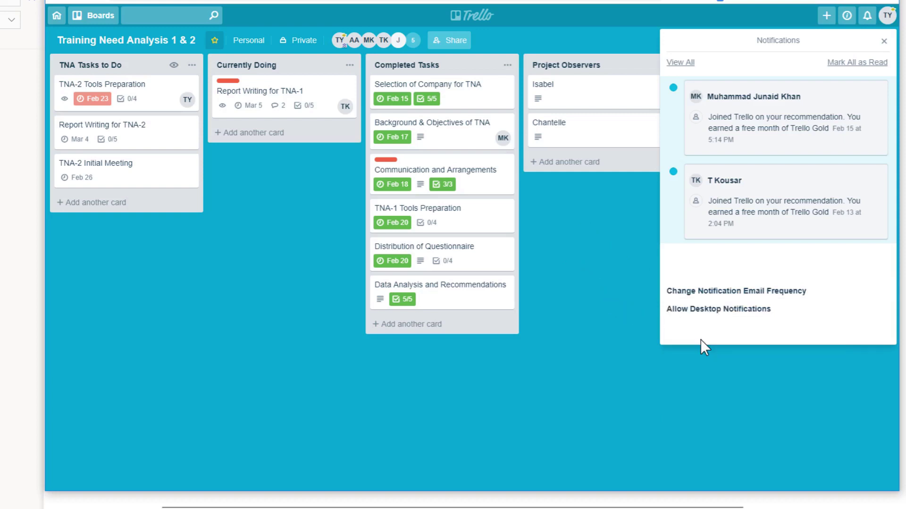
{"action": "left_click", "coordinate": [711, 299]}
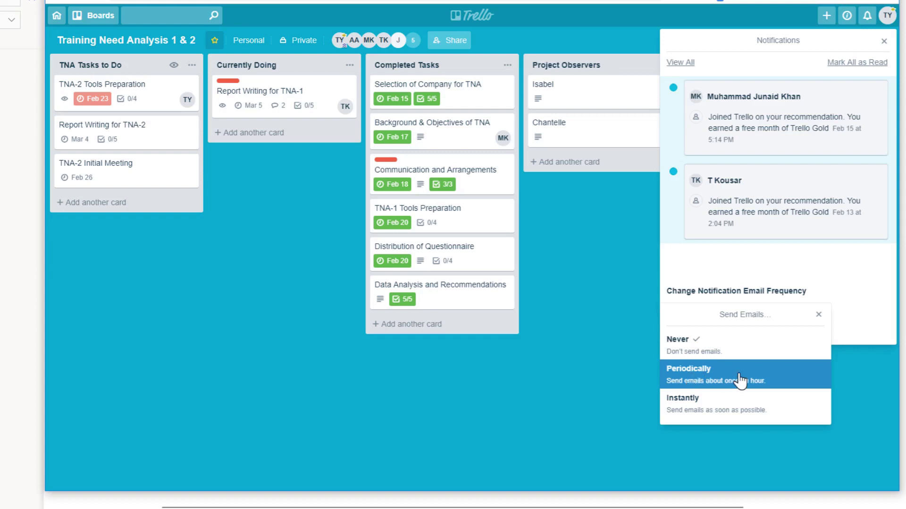
{"action": "left_click", "coordinate": [700, 407]}
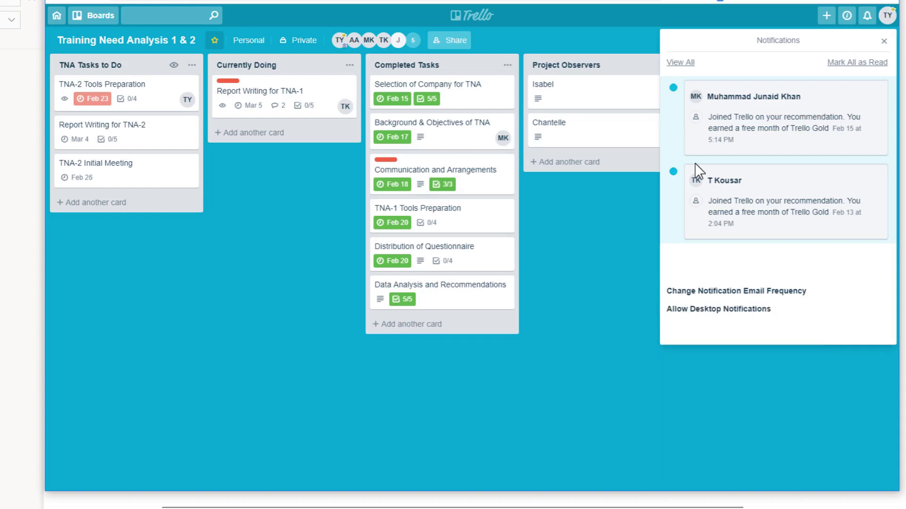
{"action": "left_click", "coordinate": [884, 41]}
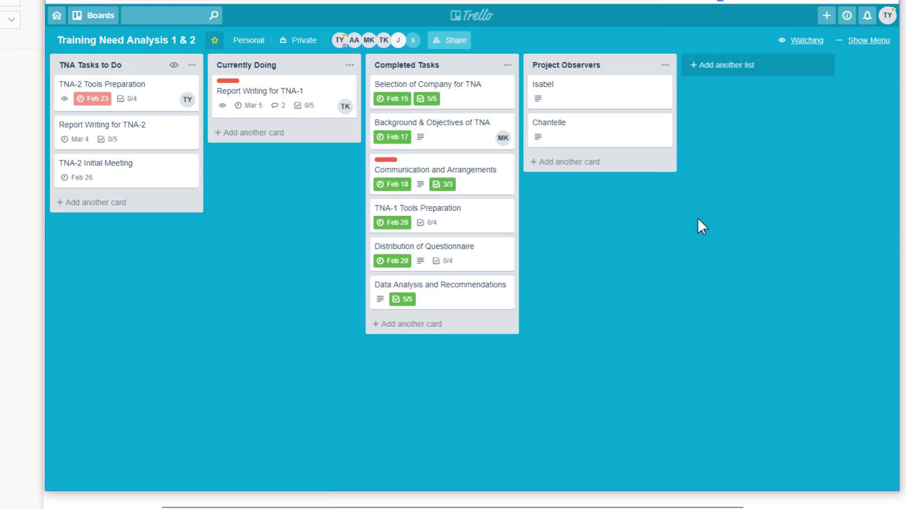